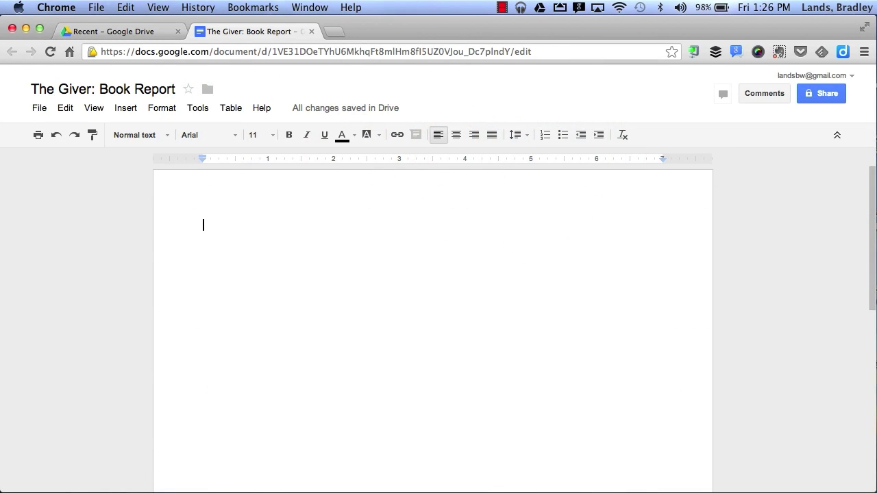
Type the title 'The Giver' at the top of the blank document.
{"action": "type", "text": "The Giver"}
Bring up Research panel results for The Giver beside the document.
{"action": "left_click", "coordinate": [207, 137]}
{"action": "left_click", "coordinate": [198, 107]}
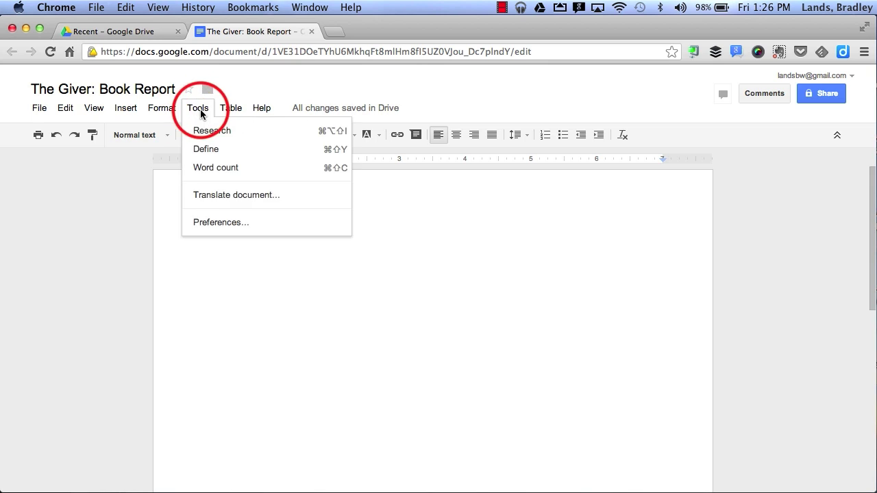
{"action": "left_click", "coordinate": [202, 138]}
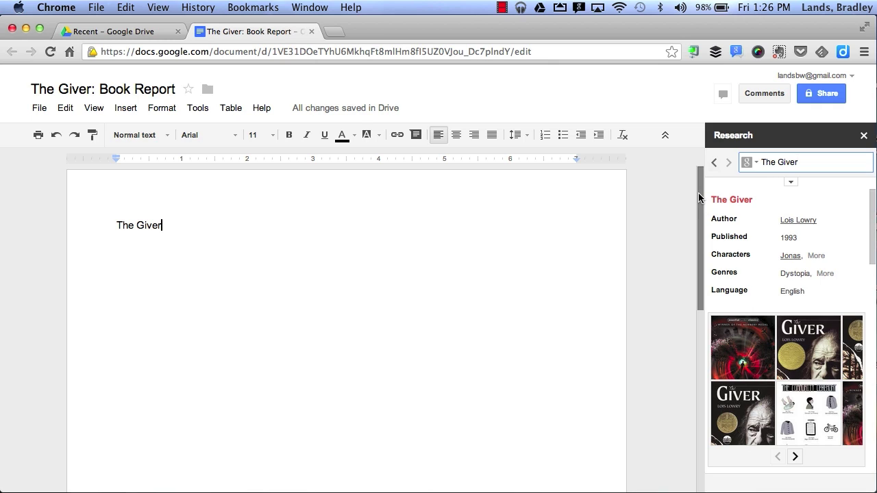
Extend the title to 'The Giver by Lois Lowry' and start a new line.
{"action": "left_click", "coordinate": [215, 225]}
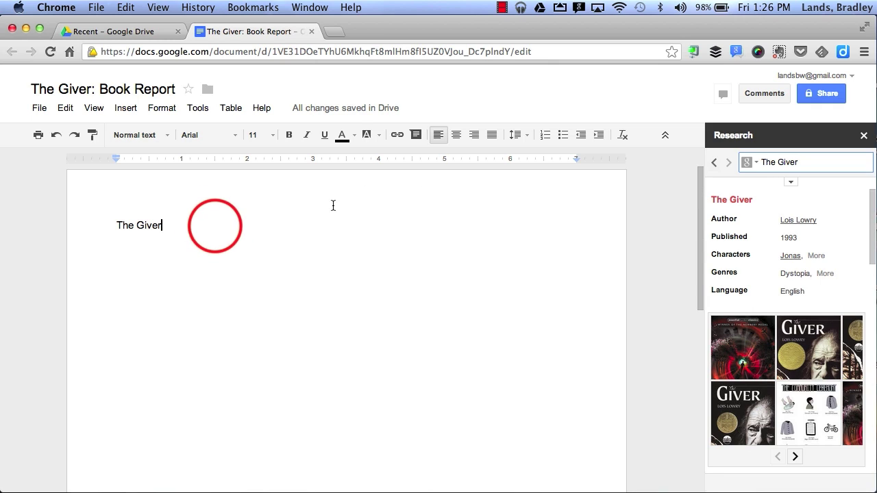
{"action": "type", "text": "by "}
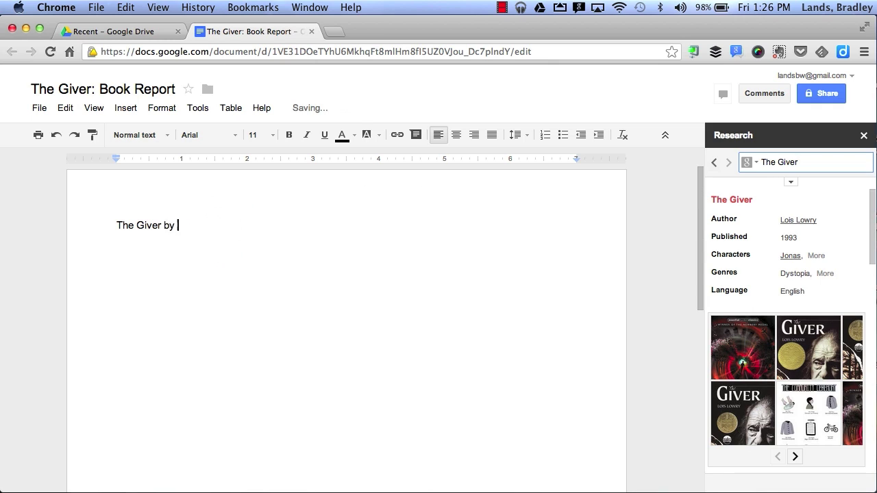
{"action": "type", "text": "Lois Lowry"}
{"action": "key", "text": "Return"}
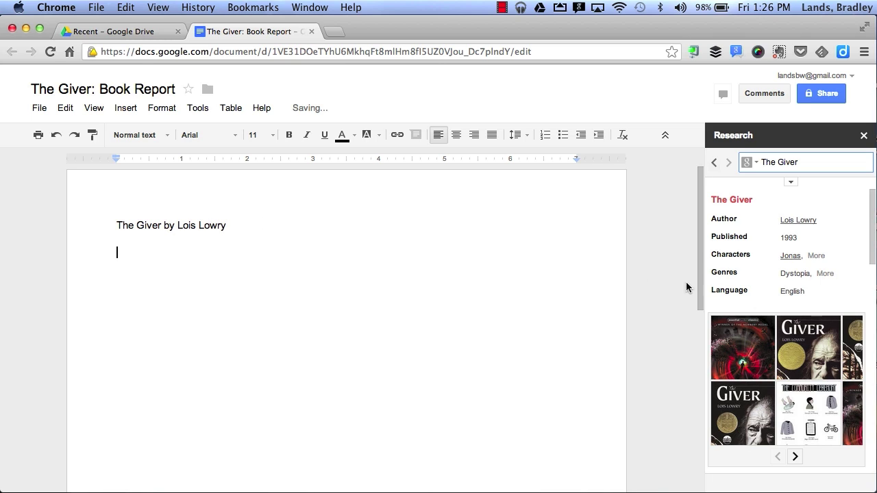
{"action": "scroll", "coordinate": [752, 288], "scroll_direction": "down", "scroll_amount": 2}
Insert a link to the Wikipedia article on The Giver and cite it as footnote 1.
{"action": "scroll", "coordinate": [752, 289], "scroll_direction": "down", "scroll_amount": 5}
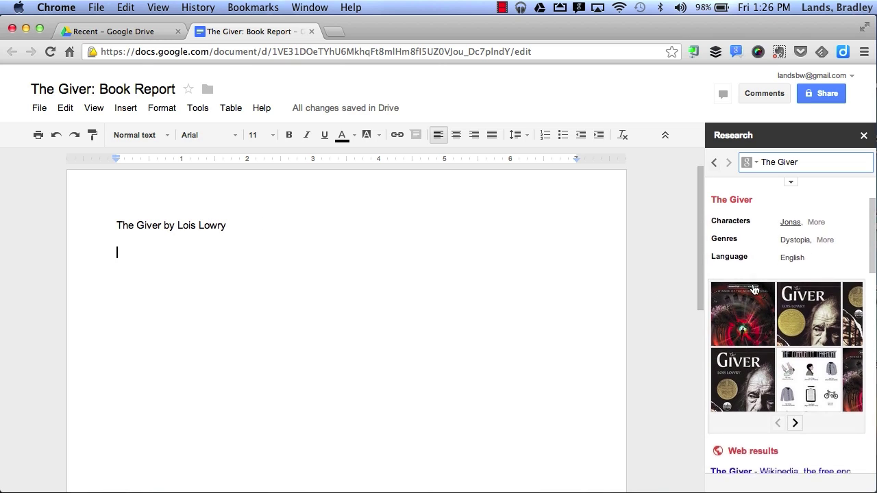
{"action": "scroll", "coordinate": [752, 289], "scroll_direction": "down", "scroll_amount": 2}
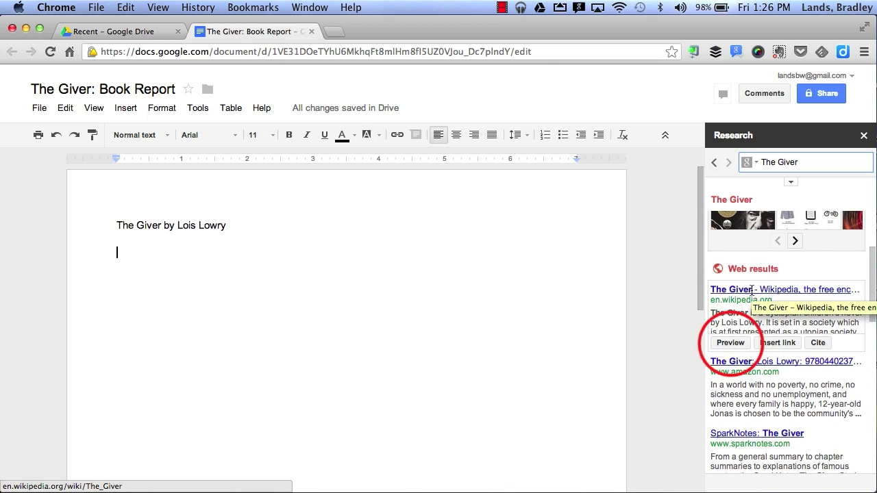
{"action": "left_click", "coordinate": [730, 344]}
{"action": "left_click", "coordinate": [730, 343]}
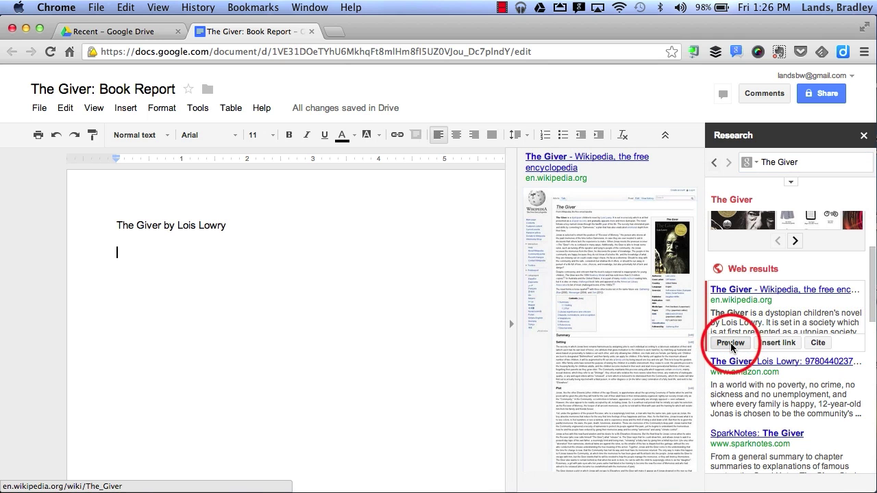
{"action": "left_click", "coordinate": [777, 342]}
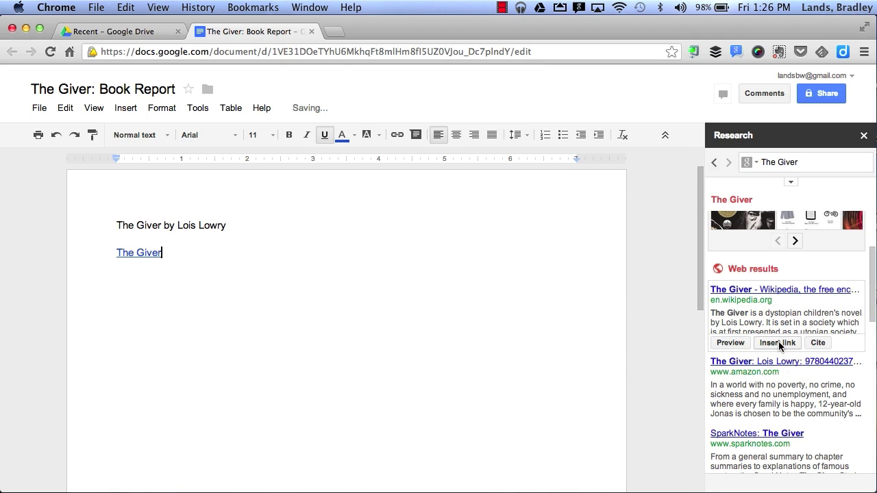
{"action": "left_click", "coordinate": [818, 343]}
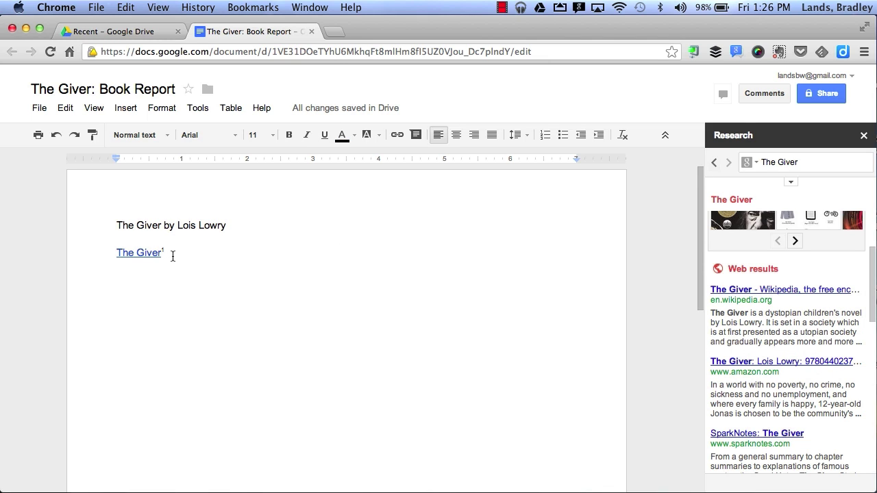
{"action": "scroll", "coordinate": [172, 255], "scroll_direction": "down", "scroll_amount": 10}
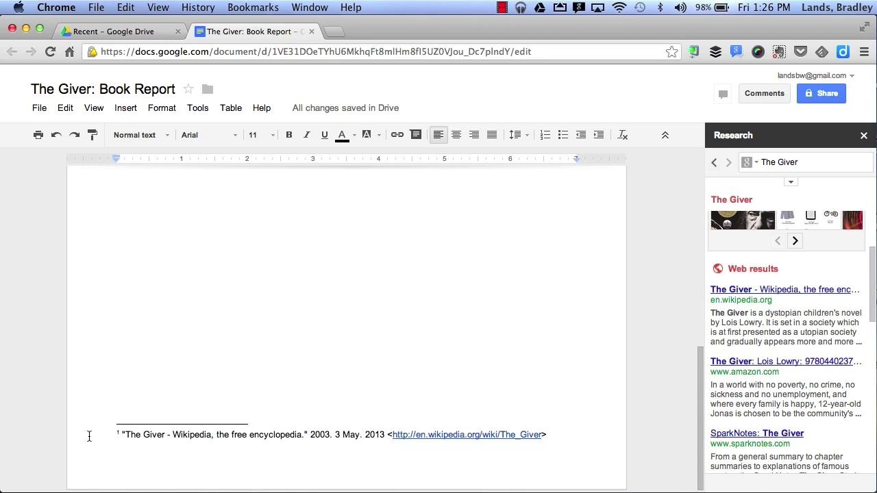
{"action": "scroll", "coordinate": [157, 349], "scroll_direction": "up", "scroll_amount": 10}
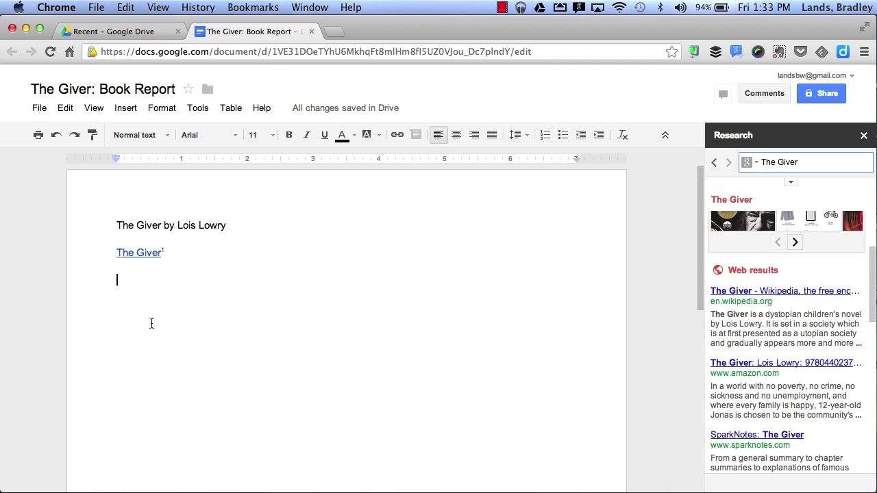
Switch the Research search to Scholar and search 'The Giver Lois Lowry'.
{"action": "left_click", "coordinate": [746, 163]}
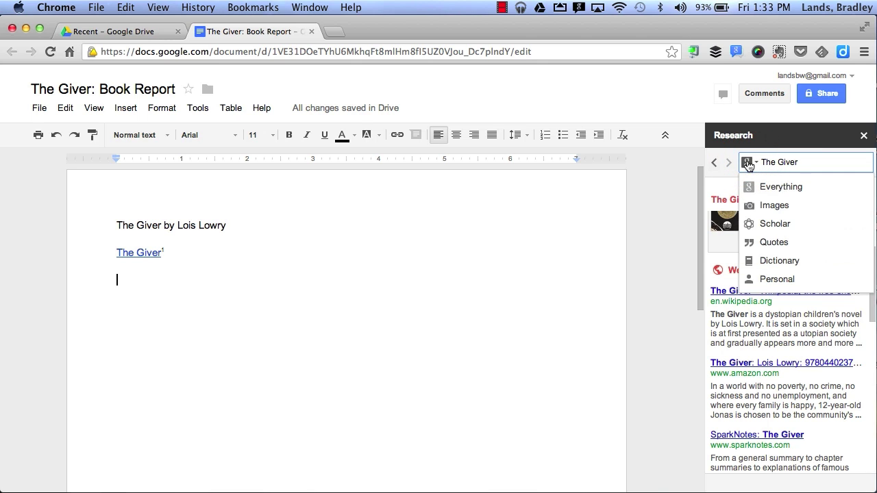
{"action": "left_click", "coordinate": [764, 224]}
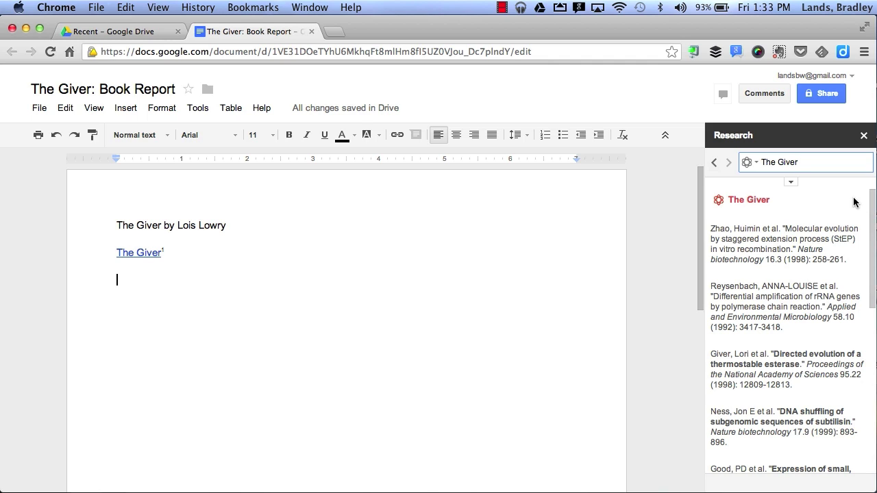
{"action": "type", "text": "Lois Lowry"}
{"action": "key", "text": "Return"}
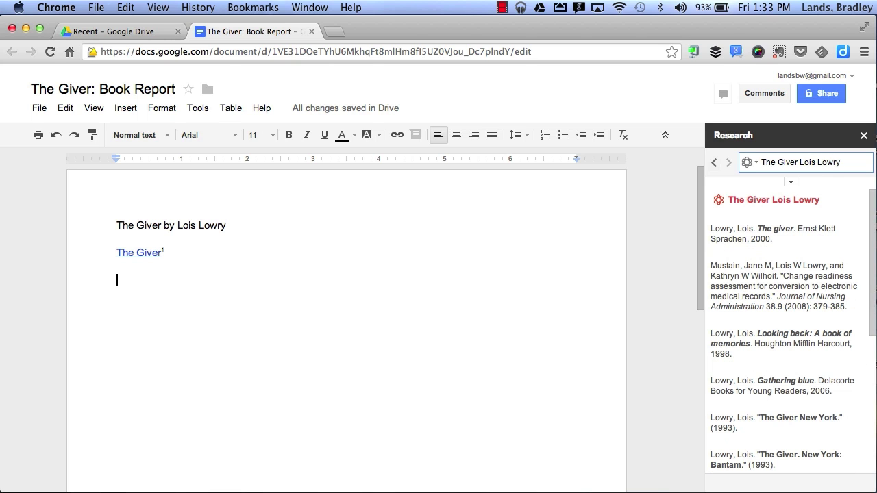
Change the citation format from MLA to APA.
{"action": "left_click", "coordinate": [792, 182]}
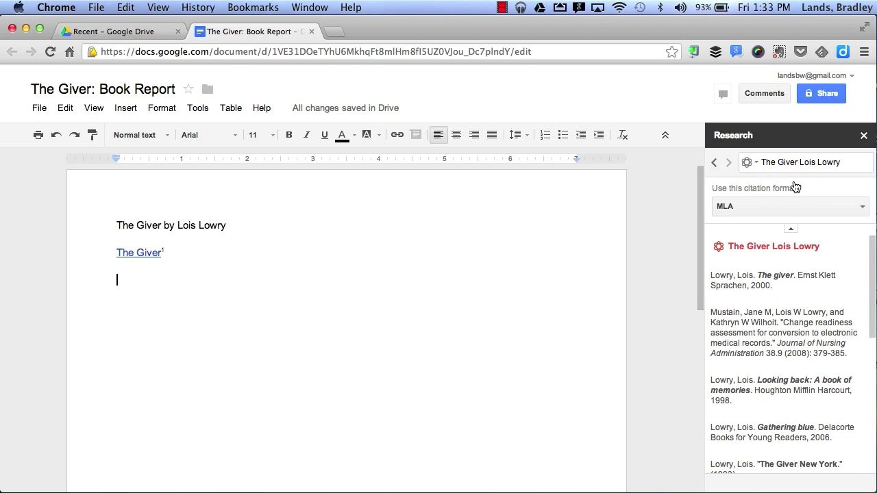
{"action": "left_click", "coordinate": [786, 210]}
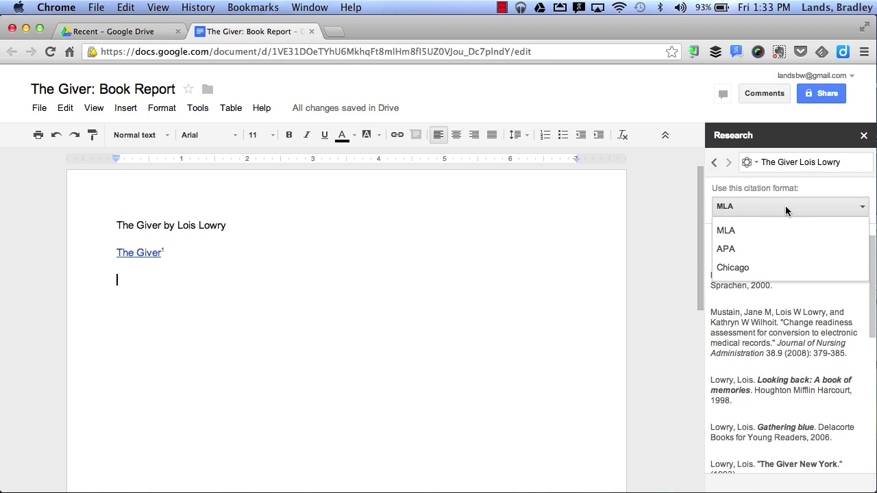
{"action": "left_click", "coordinate": [776, 252]}
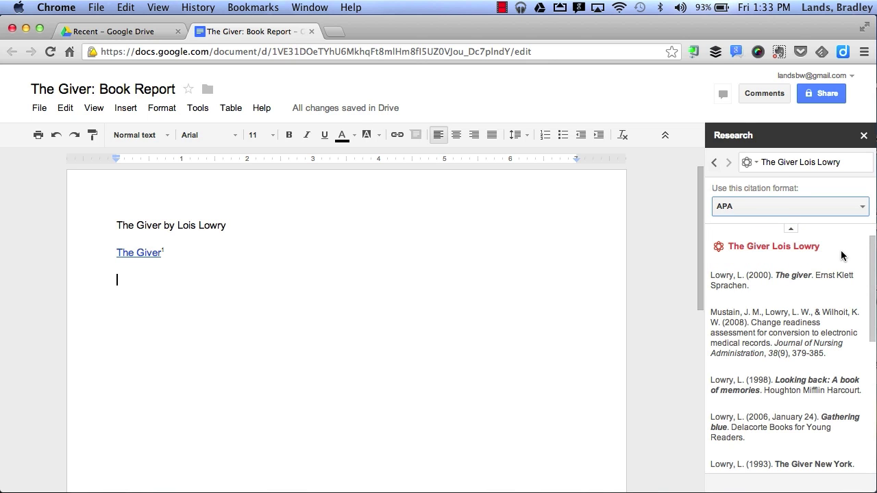
{"action": "mouse_move", "coordinate": [775, 277]}
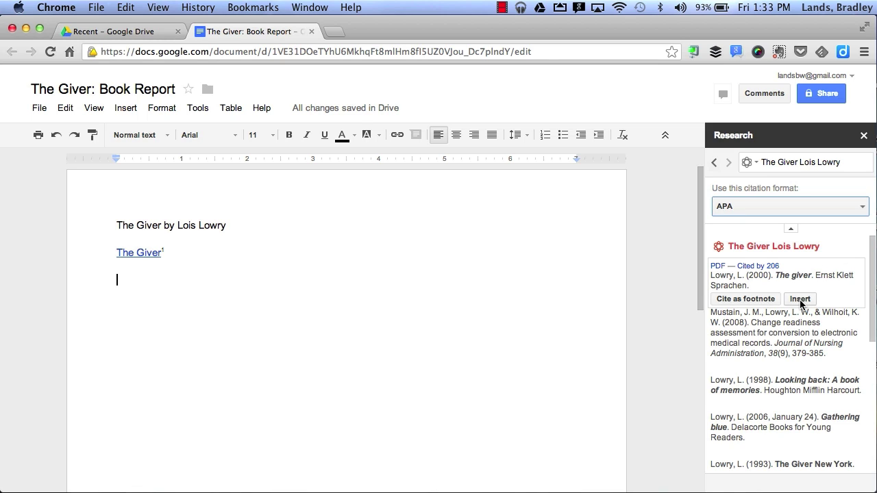
Cite the first Scholar result as footnote 2, insert its APA citation text, and start a new line.
{"action": "left_click", "coordinate": [765, 304]}
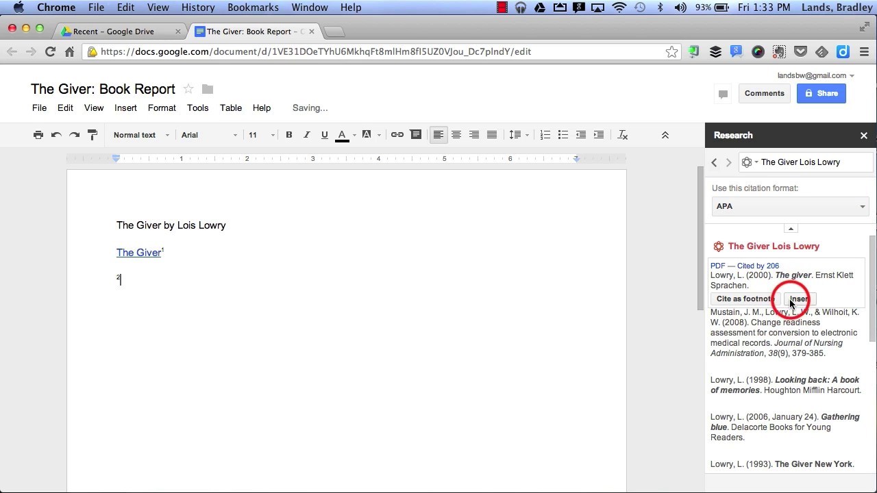
{"action": "left_click", "coordinate": [791, 303]}
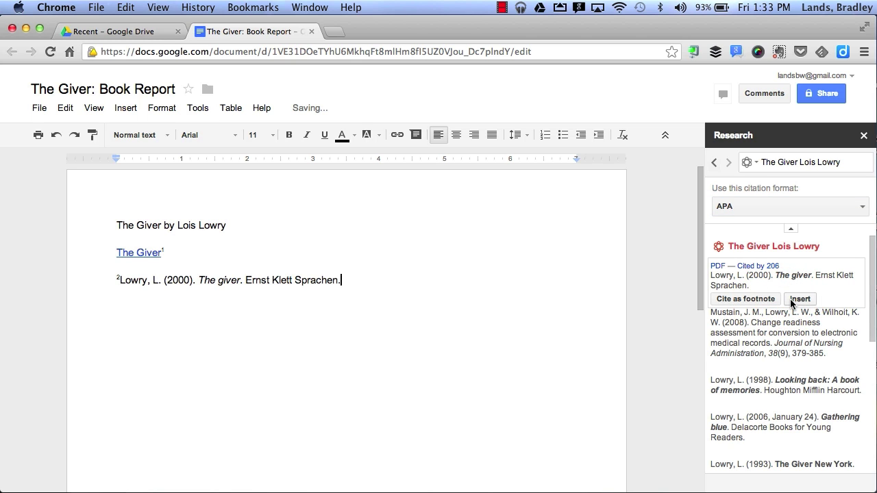
{"action": "left_click", "coordinate": [454, 281]}
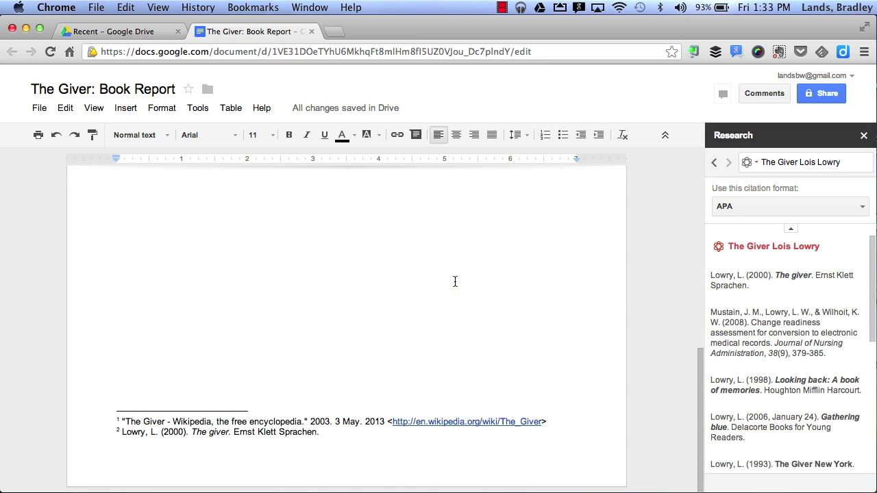
{"action": "scroll", "coordinate": [454, 281], "scroll_direction": "up", "scroll_amount": 10}
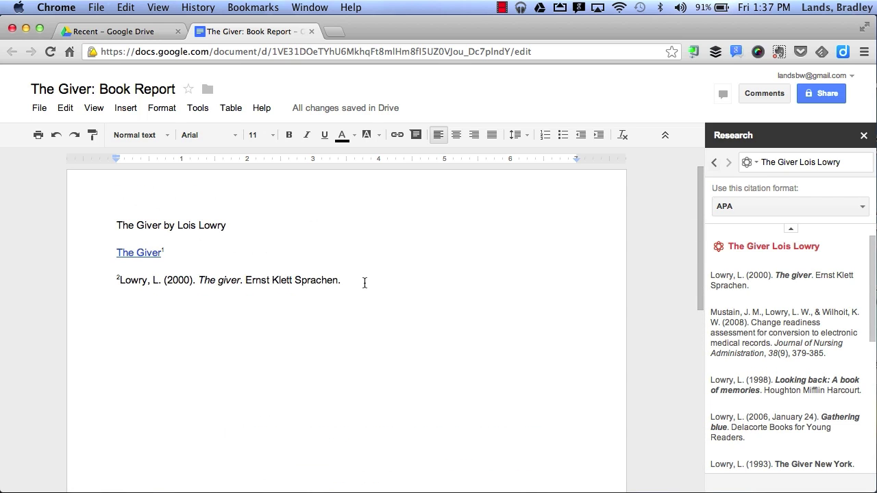
{"action": "key", "text": "Return"}
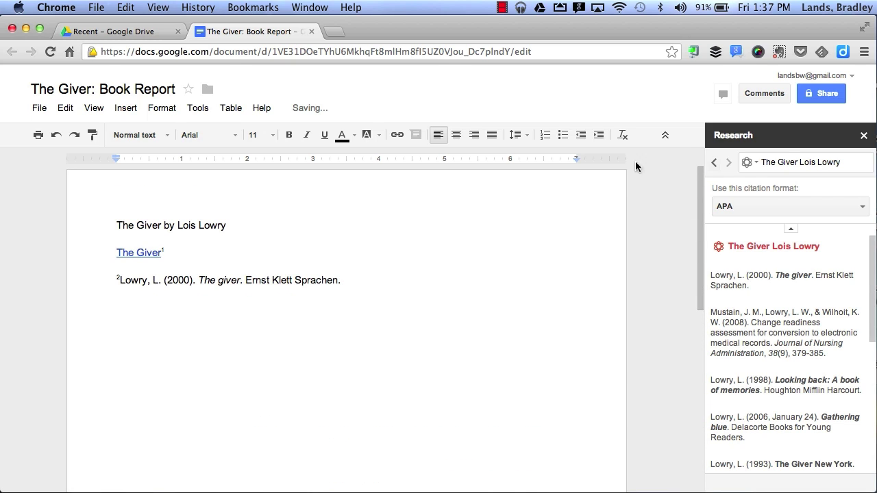
Search images for 'The Giver Lois Lowry' limited to free to use, share or modify, even commercially.
{"action": "left_click", "coordinate": [748, 163]}
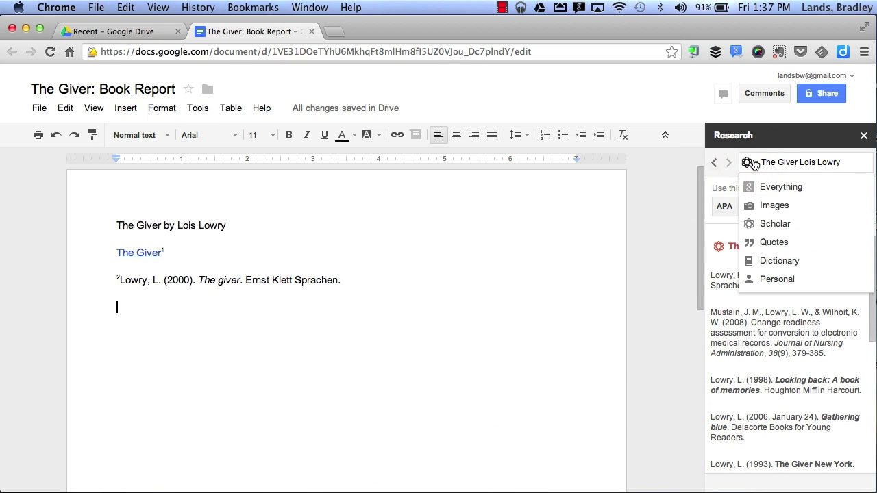
{"action": "left_click", "coordinate": [753, 205]}
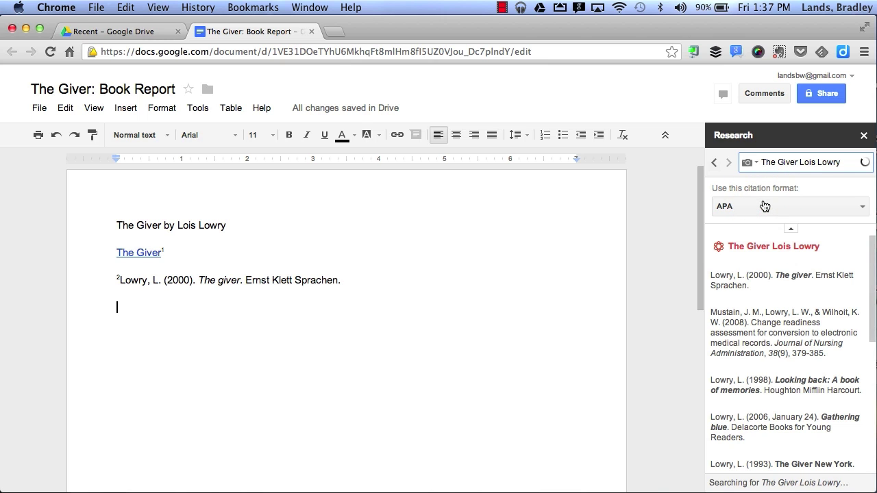
{"action": "left_click", "coordinate": [791, 184]}
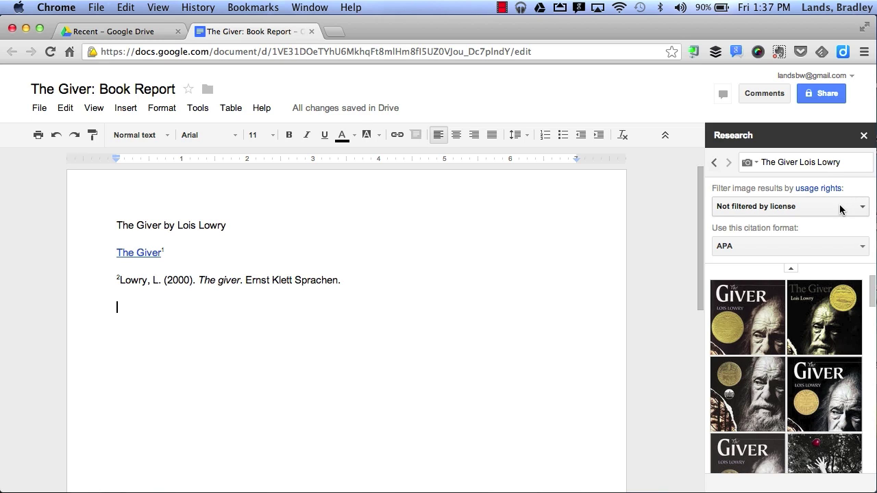
{"action": "left_click", "coordinate": [840, 208]}
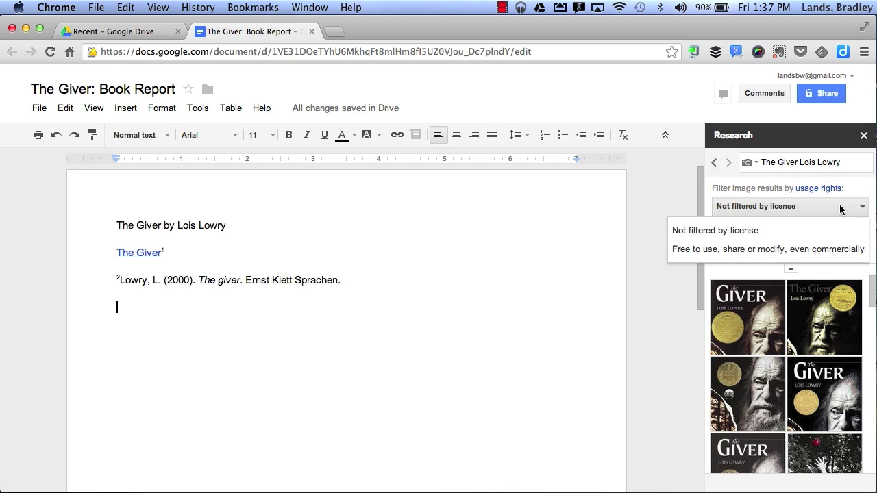
{"action": "left_click", "coordinate": [819, 250]}
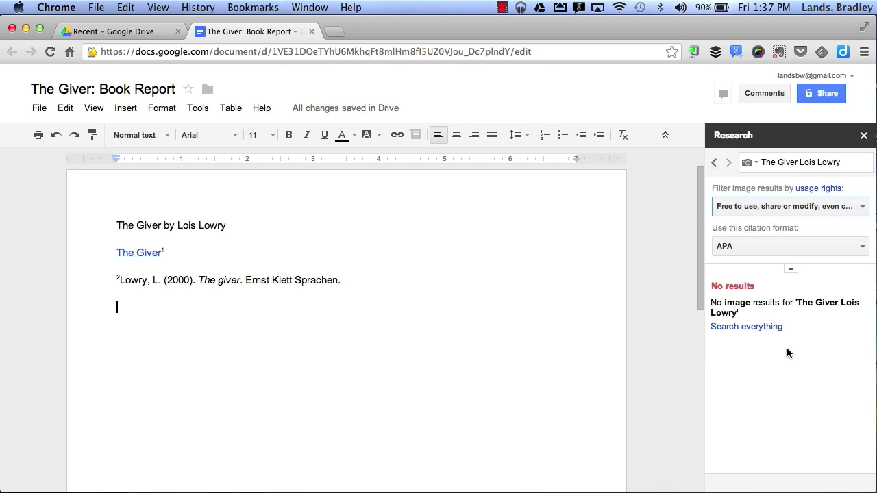
{"action": "left_click", "coordinate": [842, 159]}
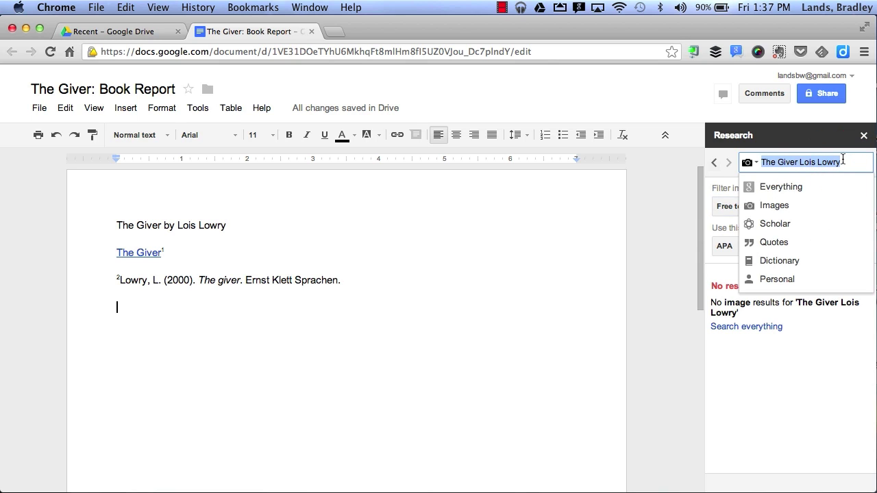
Shorten the image search to 'The Giver' and pick the Lois Lowry book cover.
{"action": "left_click", "coordinate": [842, 160]}
{"action": "key", "text": "BackSpace"}
{"action": "key", "text": "BackSpace"}
{"action": "key", "text": "BackSpace"}
{"action": "key", "text": "BackSpace"}
{"action": "key", "text": "BackSpace"}
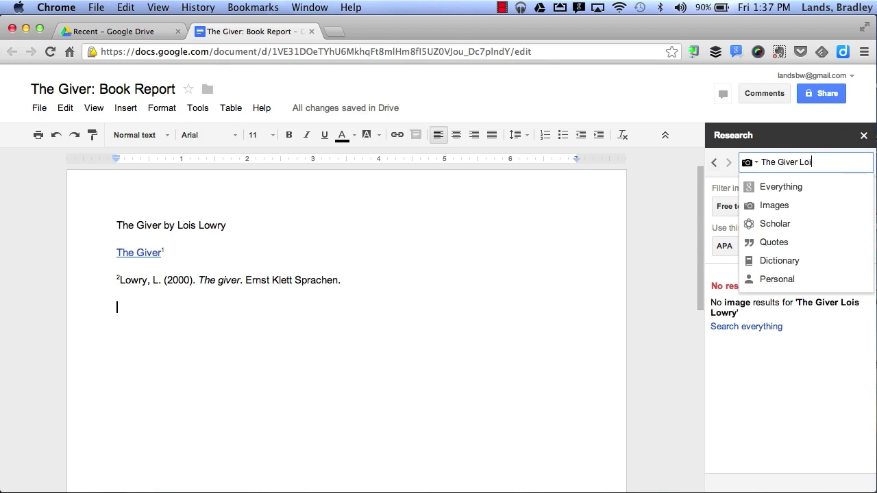
{"action": "key", "text": "BackSpace"}
{"action": "key", "text": "BackSpace"}
{"action": "key", "text": "BackSpace"}
{"action": "key", "text": "BackSpace"}
{"action": "key", "text": "Return"}
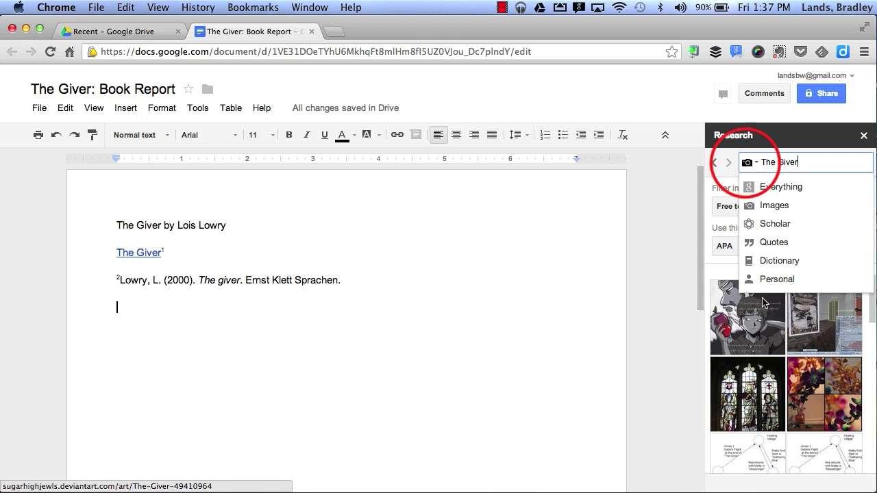
{"action": "left_click", "coordinate": [767, 204]}
{"action": "scroll", "coordinate": [754, 323], "scroll_direction": "down", "scroll_amount": 1}
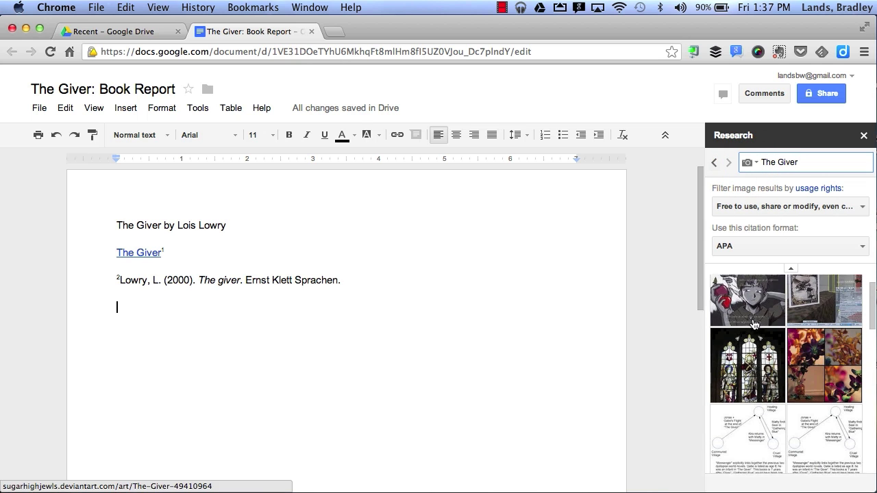
{"action": "scroll", "coordinate": [754, 323], "scroll_direction": "down", "scroll_amount": 6}
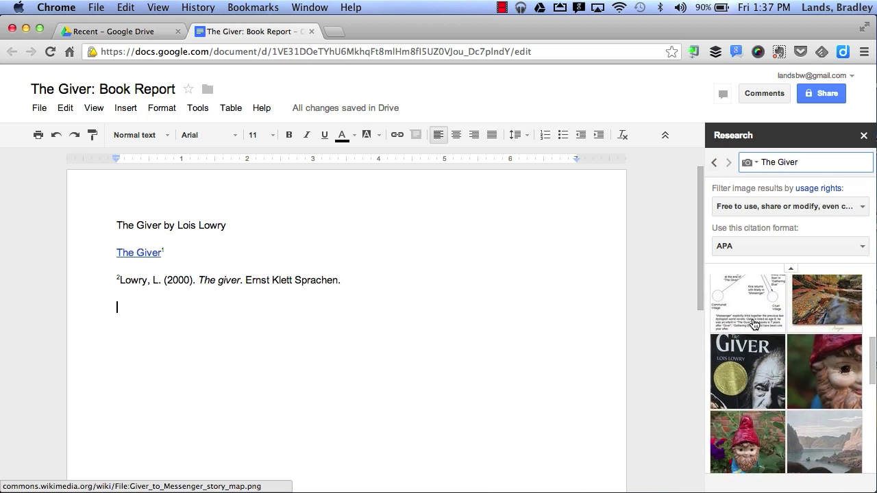
{"action": "mouse_move", "coordinate": [755, 408]}
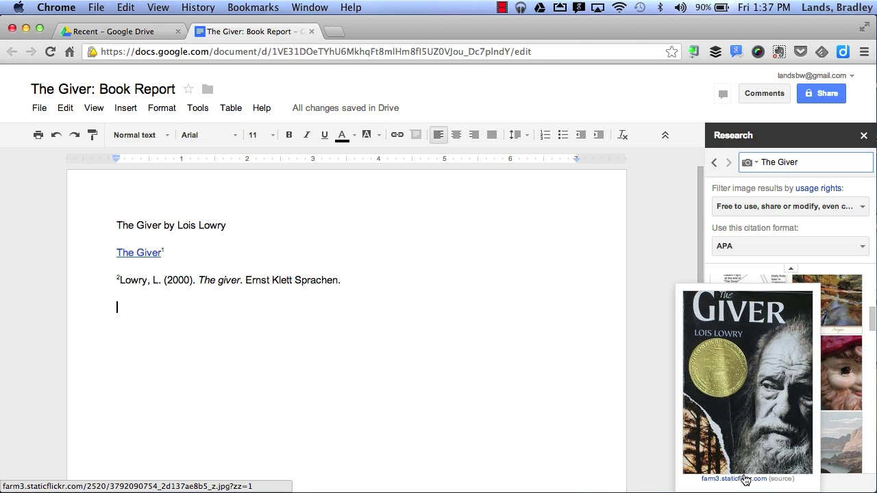
{"action": "left_click", "coordinate": [753, 441]}
Place The Giver cover below the APA citation with Flickr footnote 3, then add a new line.
{"action": "left_click_drag", "start_coordinate": [753, 441], "coordinate": [178, 460]}
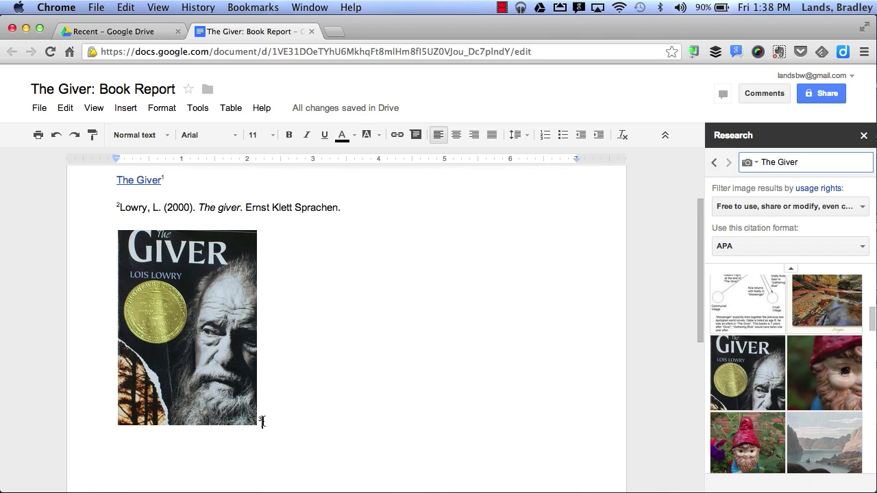
{"action": "scroll", "coordinate": [263, 421], "scroll_direction": "down", "scroll_amount": 10}
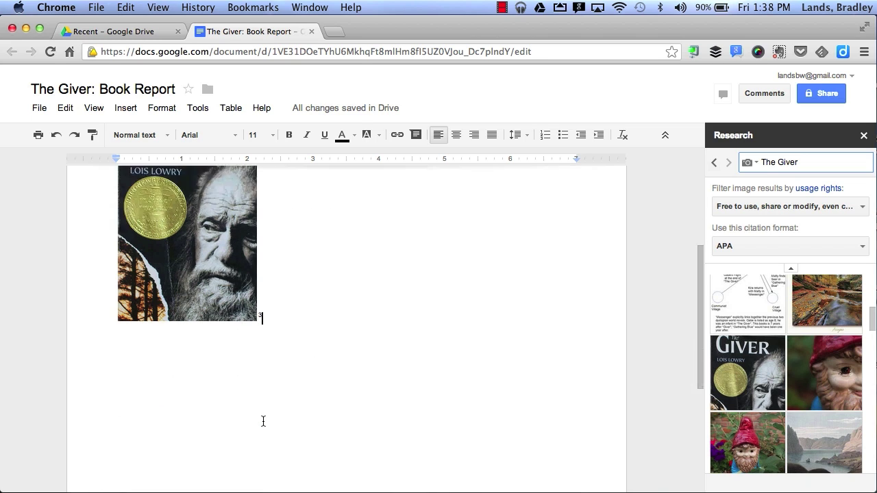
{"action": "scroll", "coordinate": [263, 422], "scroll_direction": "down", "scroll_amount": 1}
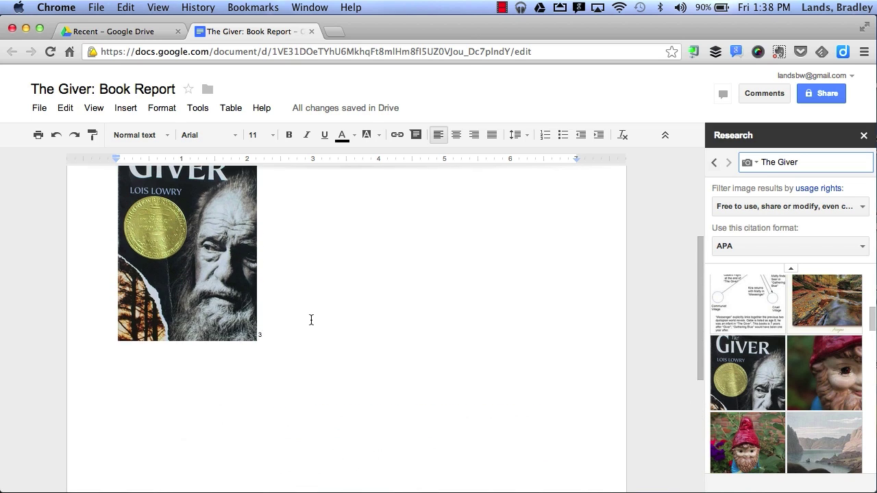
{"action": "scroll", "coordinate": [309, 317], "scroll_direction": "up", "scroll_amount": 1}
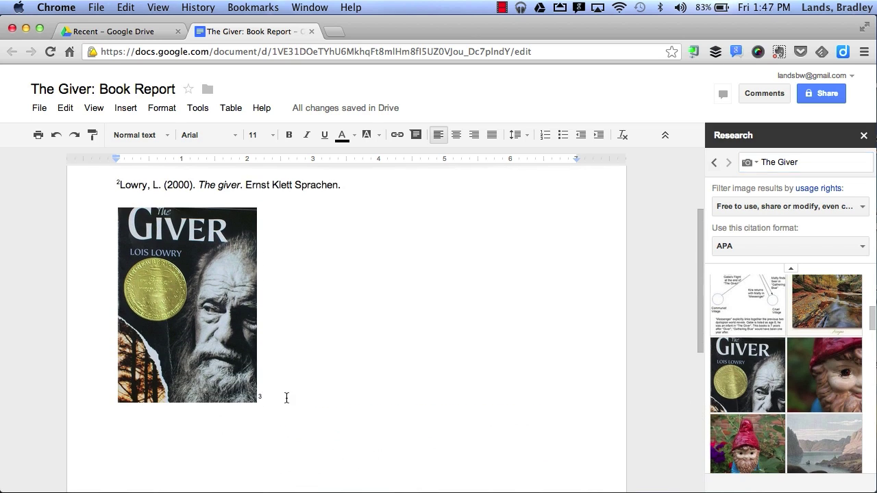
{"action": "key", "text": "Return"}
{"action": "left_click", "coordinate": [753, 160]}
Search Quotes for 'Lois Lowry' and insert her quote about theater and books with a footnote.
{"action": "left_click", "coordinate": [750, 163]}
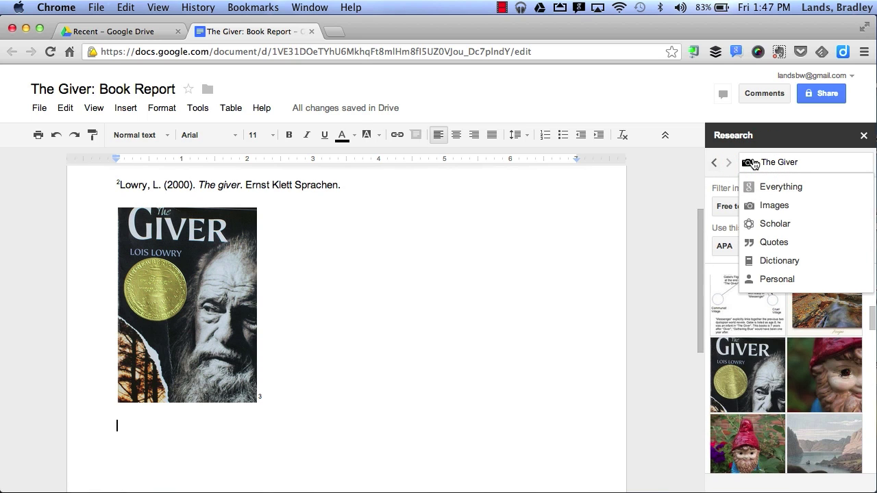
{"action": "left_click", "coordinate": [769, 238]}
{"action": "left_click", "coordinate": [779, 162]}
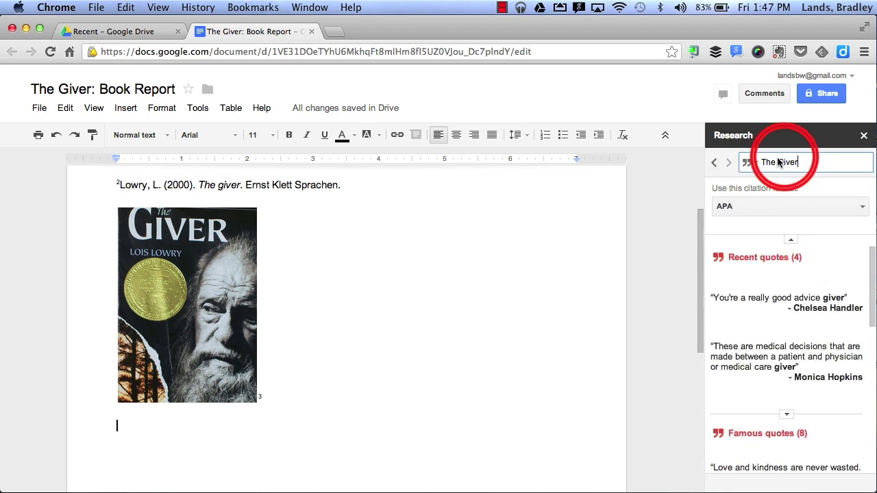
{"action": "left_click", "coordinate": [779, 162]}
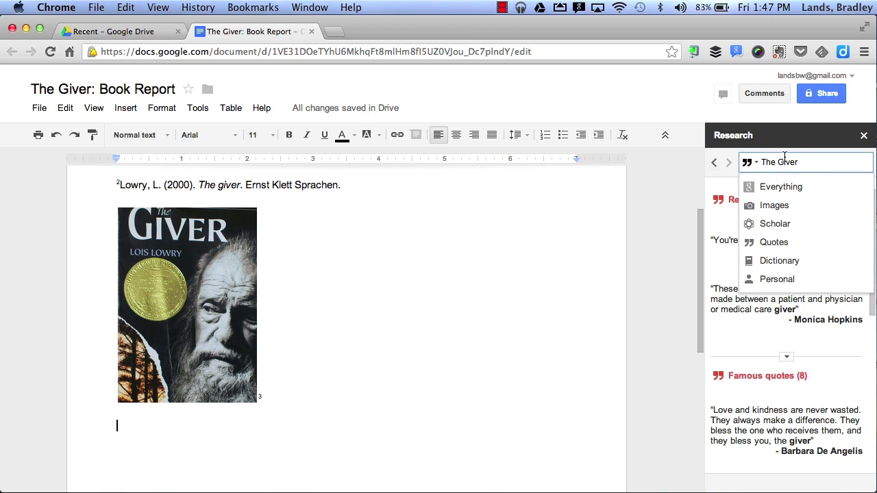
{"action": "left_click_drag", "start_coordinate": [795, 162], "coordinate": [759, 159]}
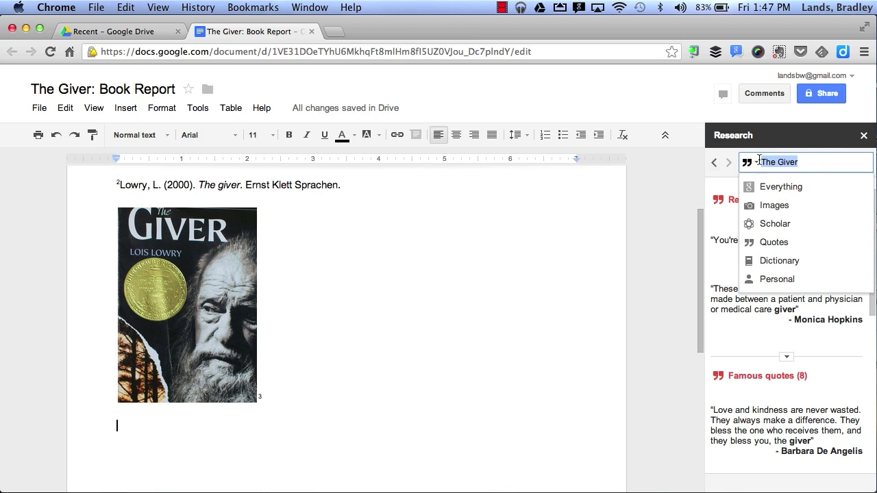
{"action": "type", "text": "Lois Lowry"}
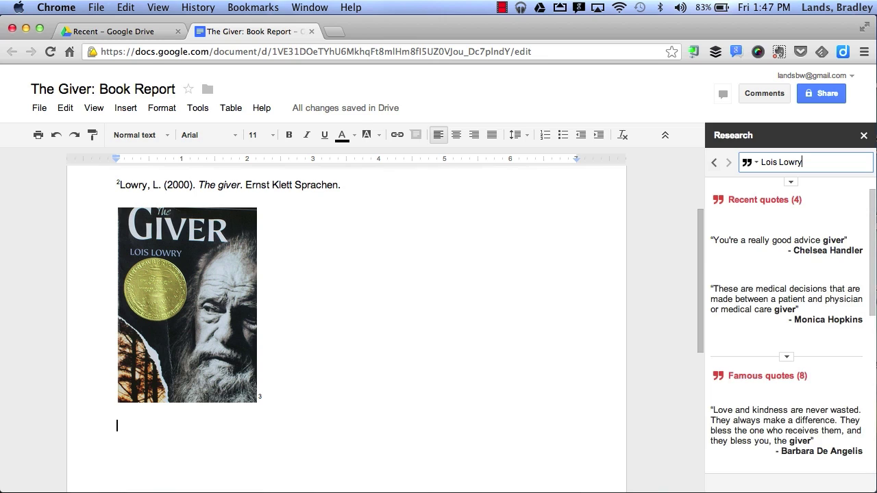
{"action": "key", "text": "Return"}
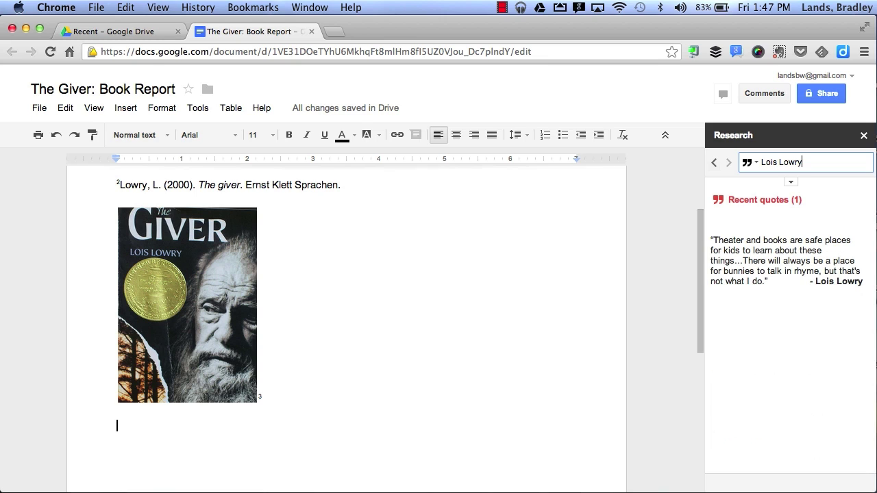
{"action": "mouse_move", "coordinate": [754, 251]}
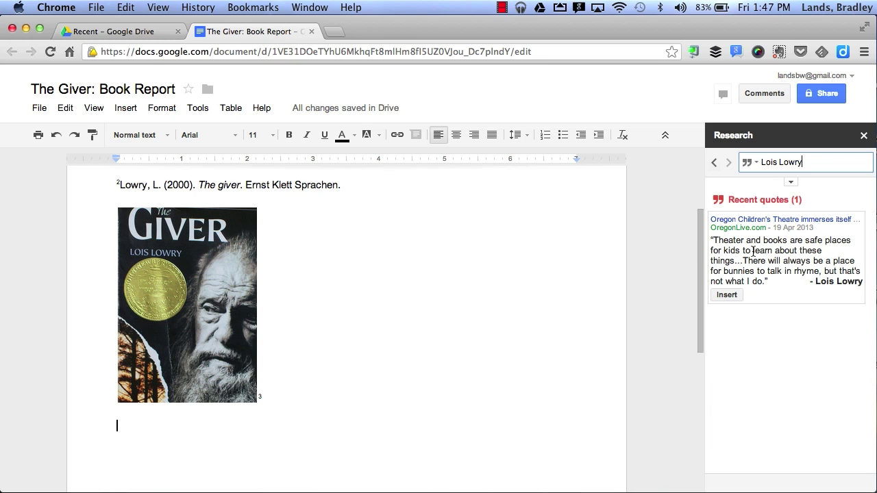
{"action": "left_click", "coordinate": [733, 294]}
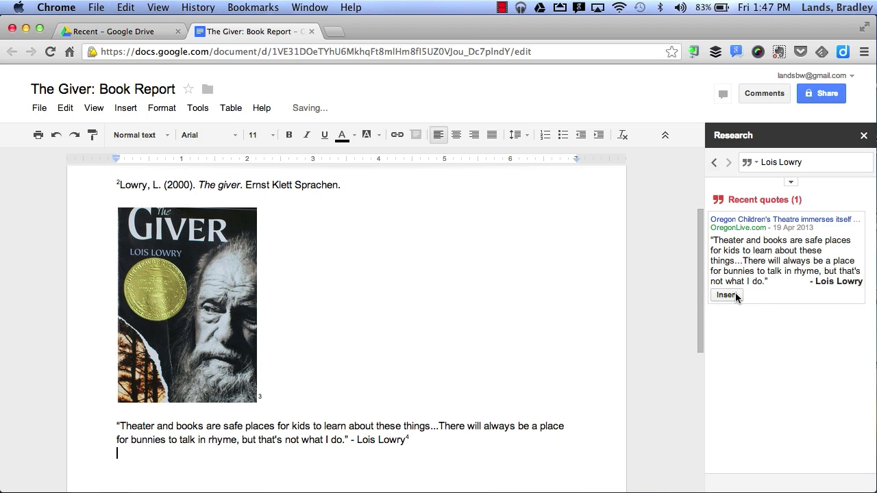
Scroll the report to check footnote 4 crediting the quote to OregonLive.
{"action": "scroll", "coordinate": [506, 318], "scroll_direction": "down", "scroll_amount": 5}
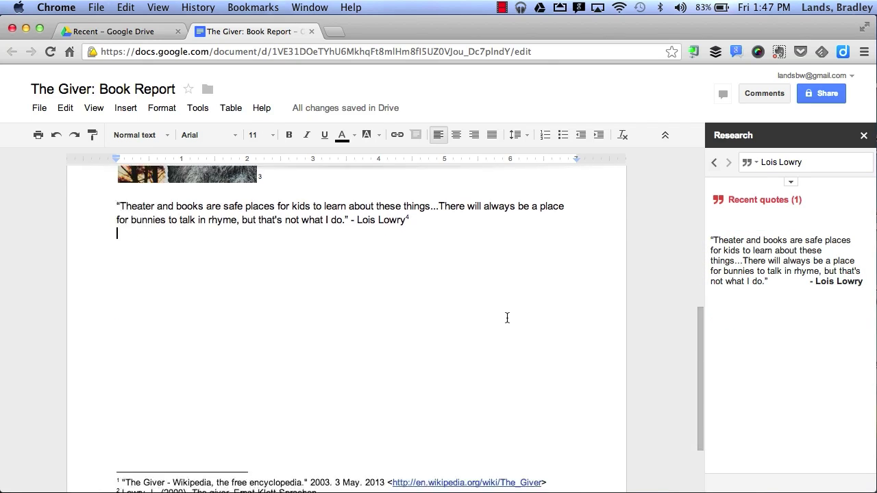
{"action": "scroll", "coordinate": [507, 318], "scroll_direction": "down", "scroll_amount": 2}
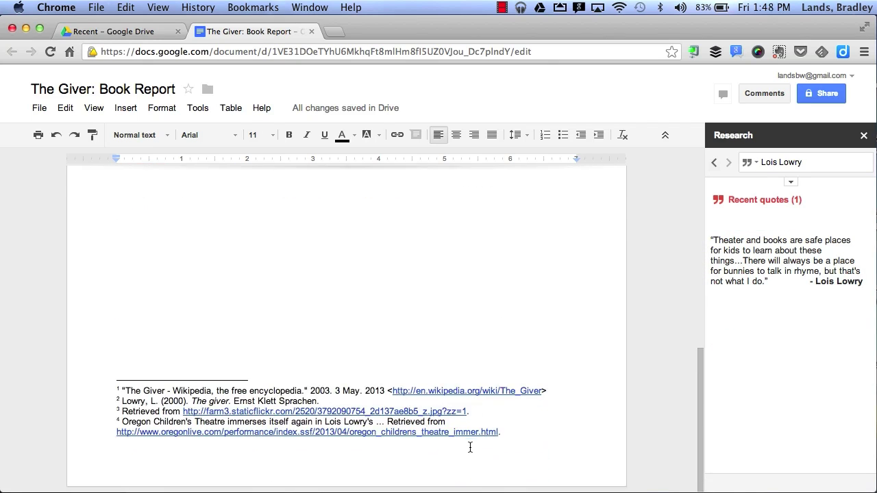
{"action": "scroll", "coordinate": [493, 304], "scroll_direction": "up", "scroll_amount": 15}
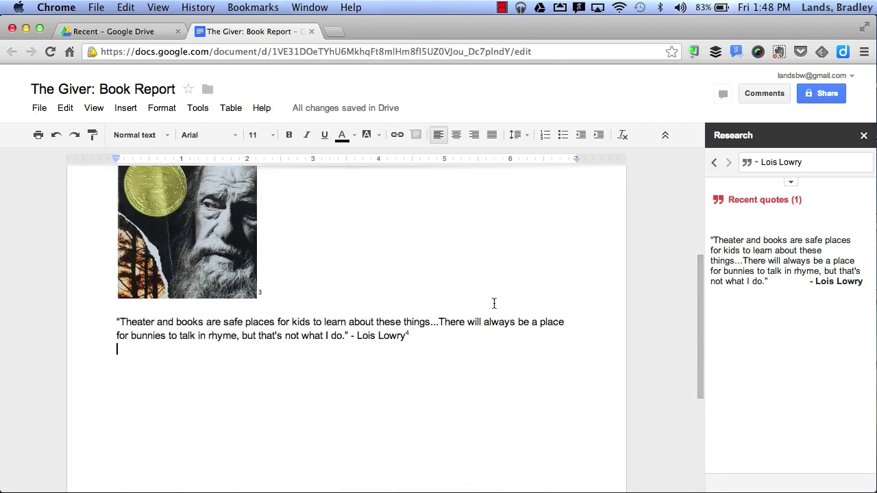
{"action": "left_click", "coordinate": [752, 164]}
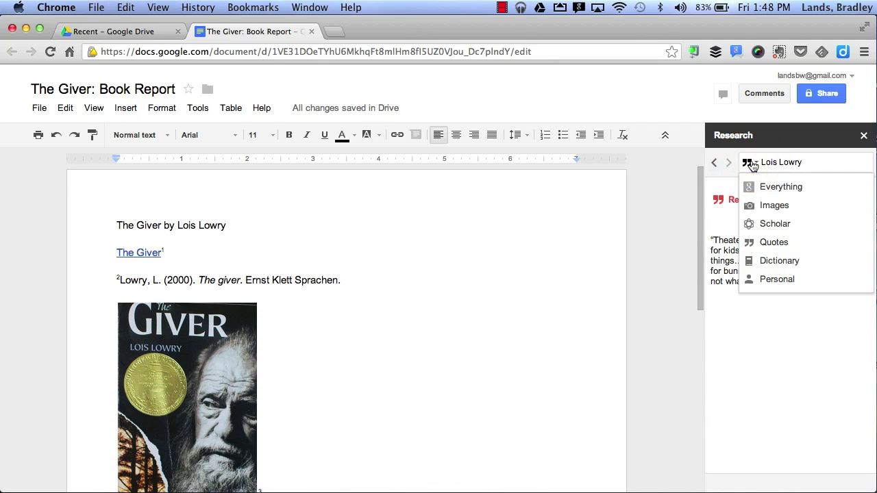